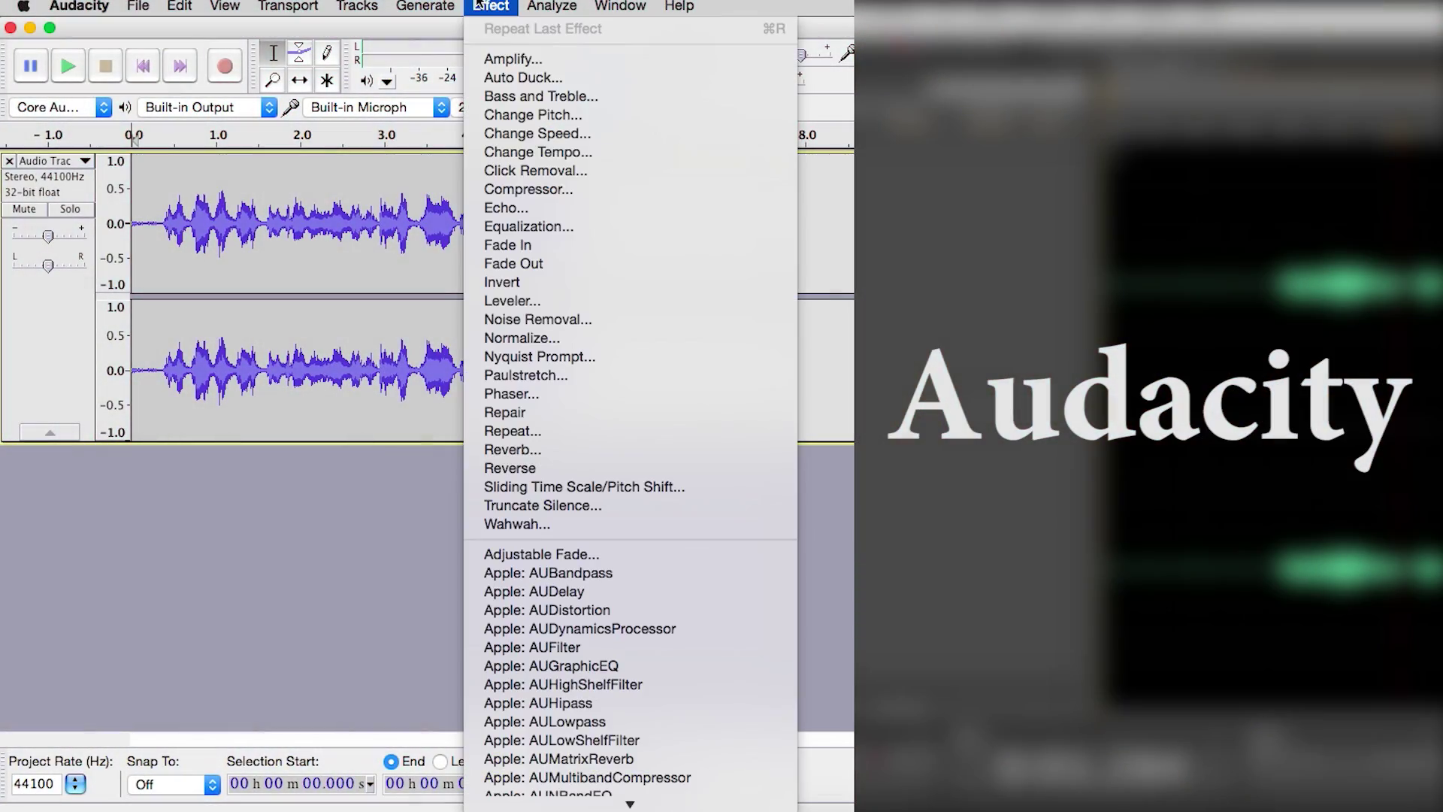
scroll(560, 147, "down", 3)
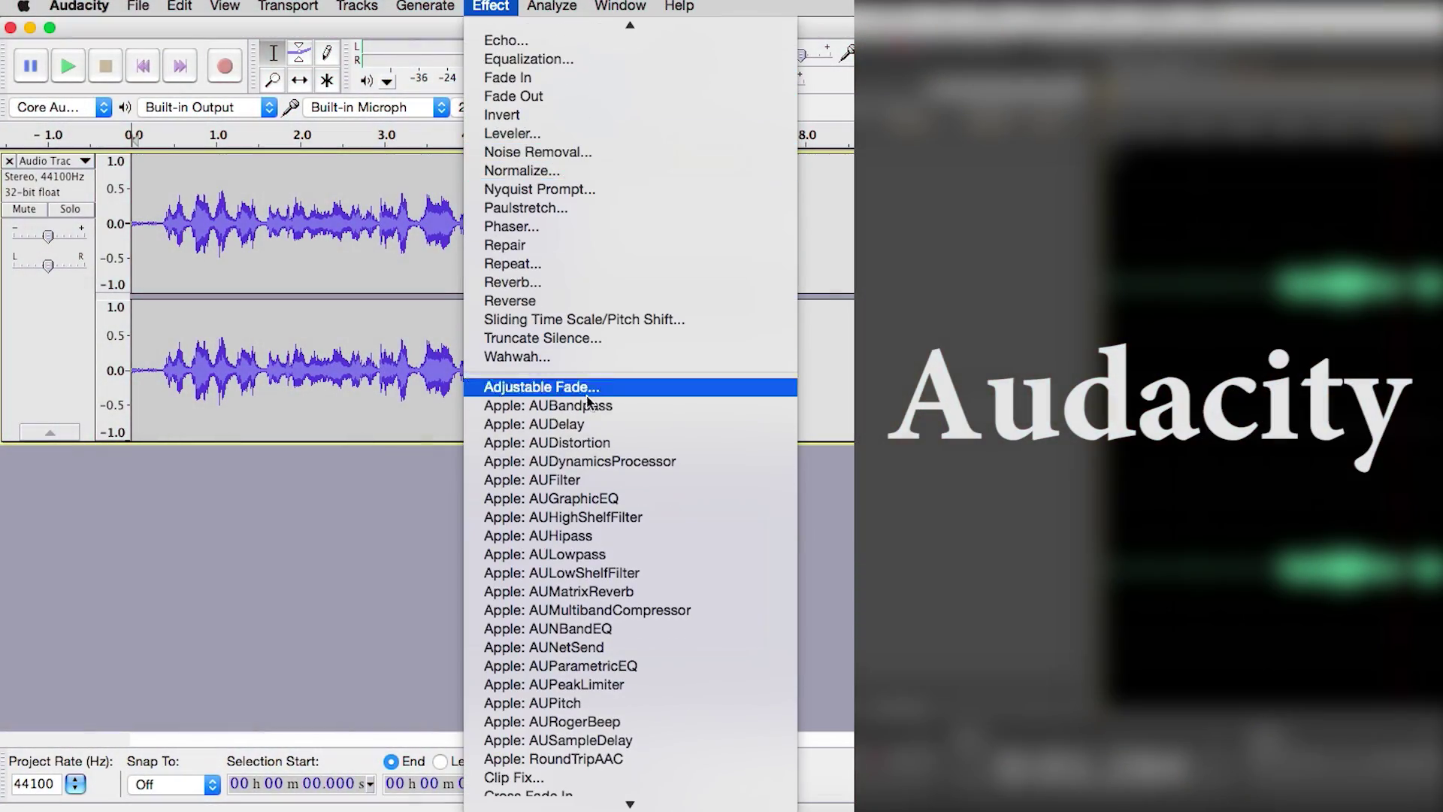
scroll(586, 474, "down", 5)
scroll(593, 542, "down", 5)
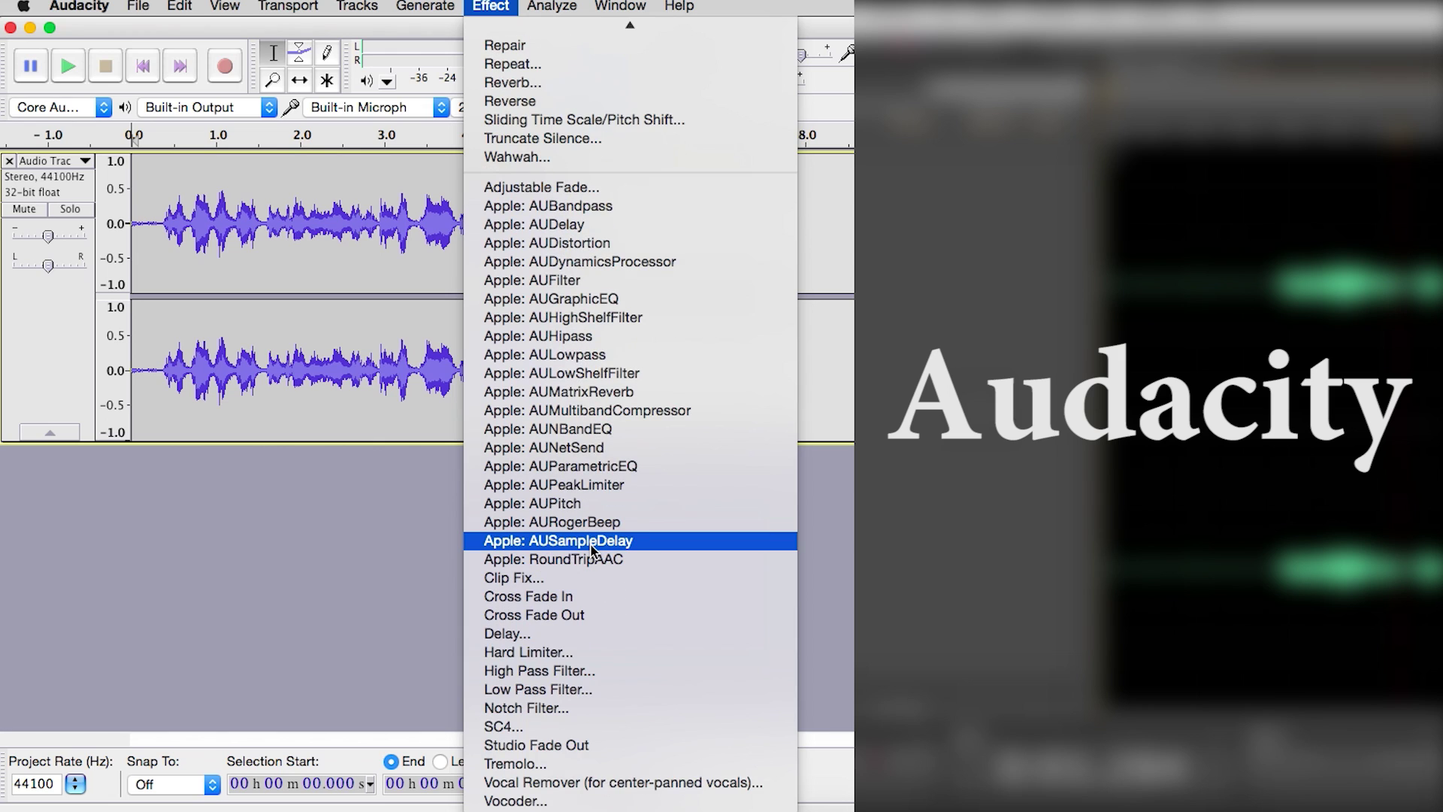
scroll(591, 545, "up", 5)
scroll(592, 544, "up", 5)
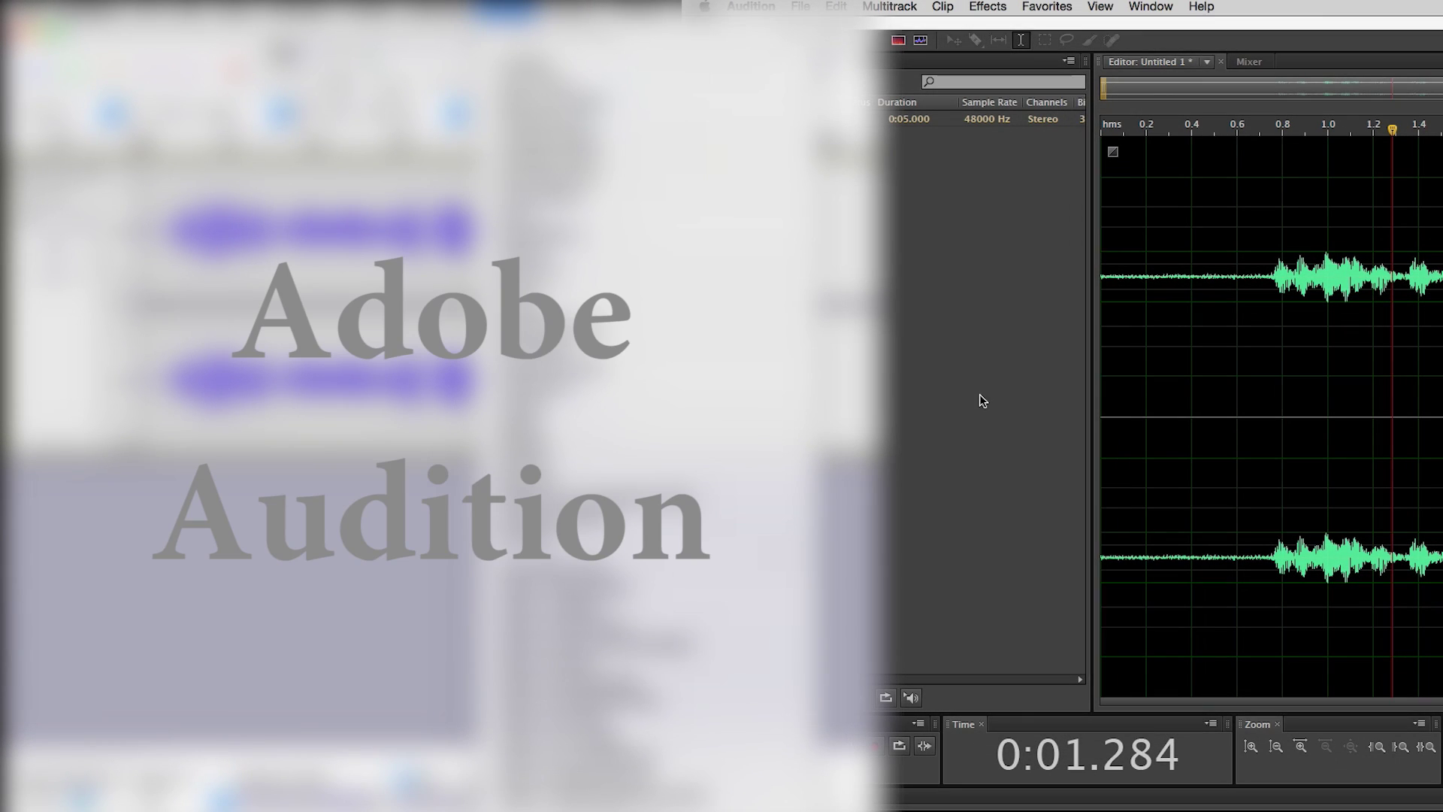
left_click(990, 6)
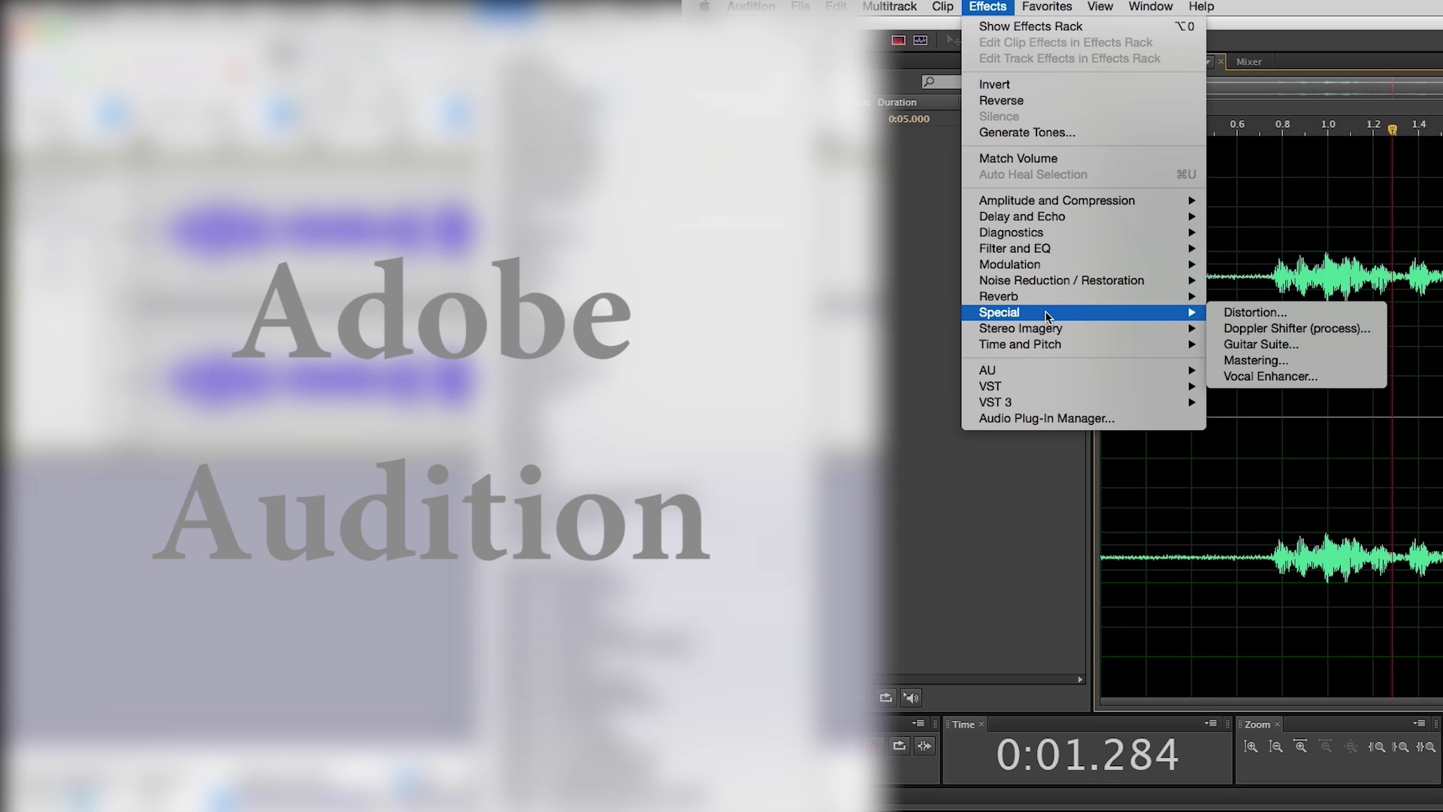
left_click(1042, 27)
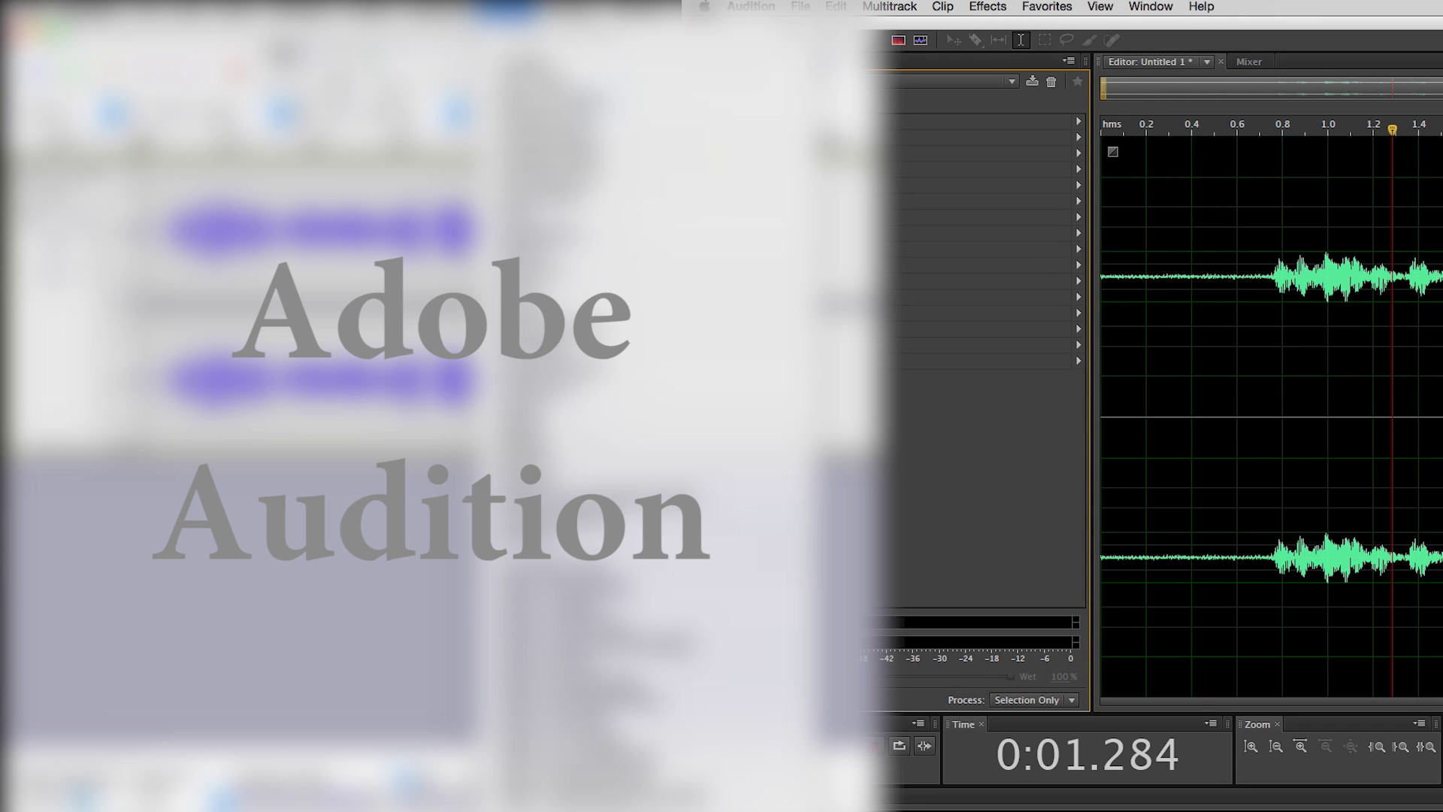
left_click(1011, 81)
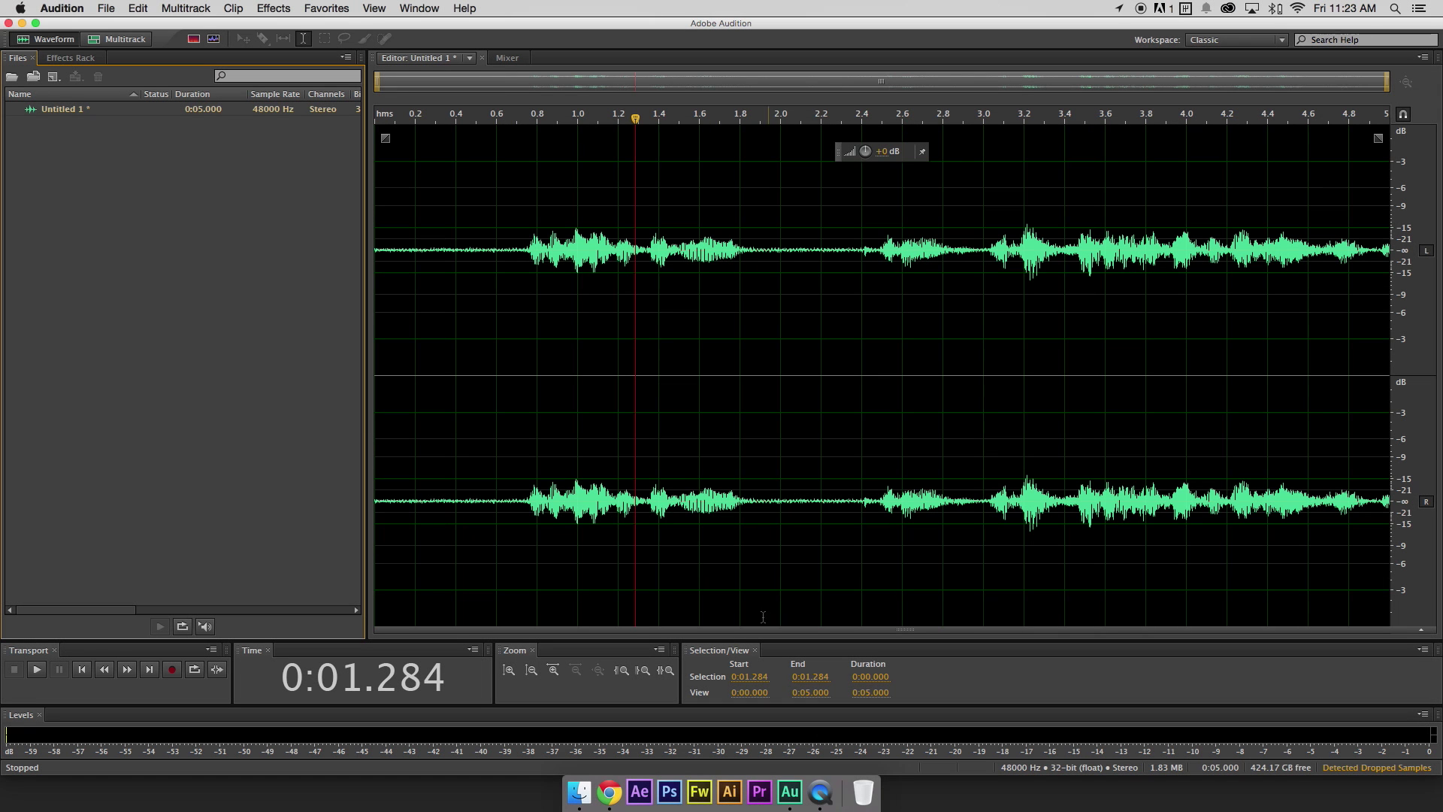
left_click_drag(763, 618, 812, 451)
- Create a new multitrack session, Untitled Session 1, overwriting the existing session of that name
left_click(425, 395)
left_click(275, 8)
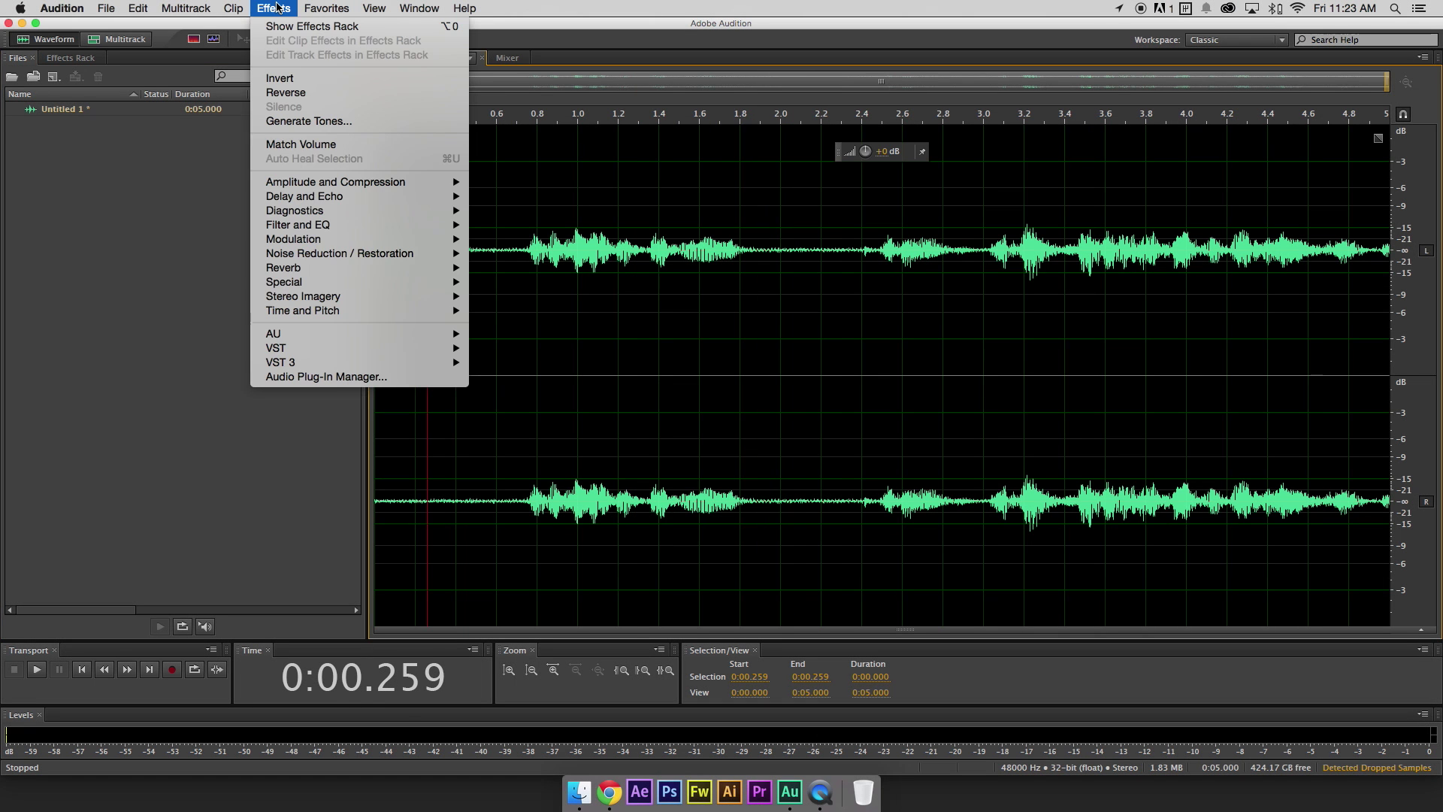
left_click(118, 38)
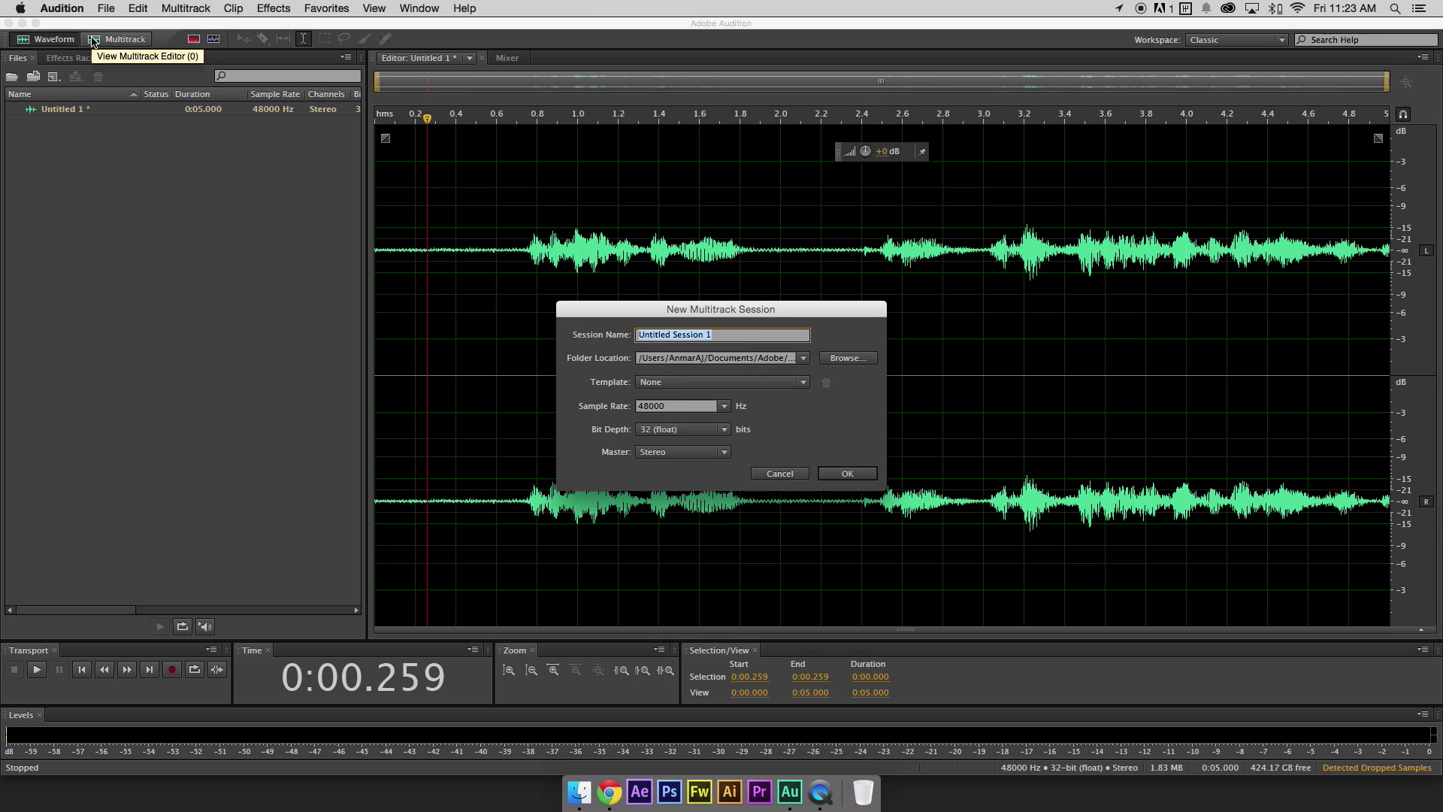
left_click(849, 474)
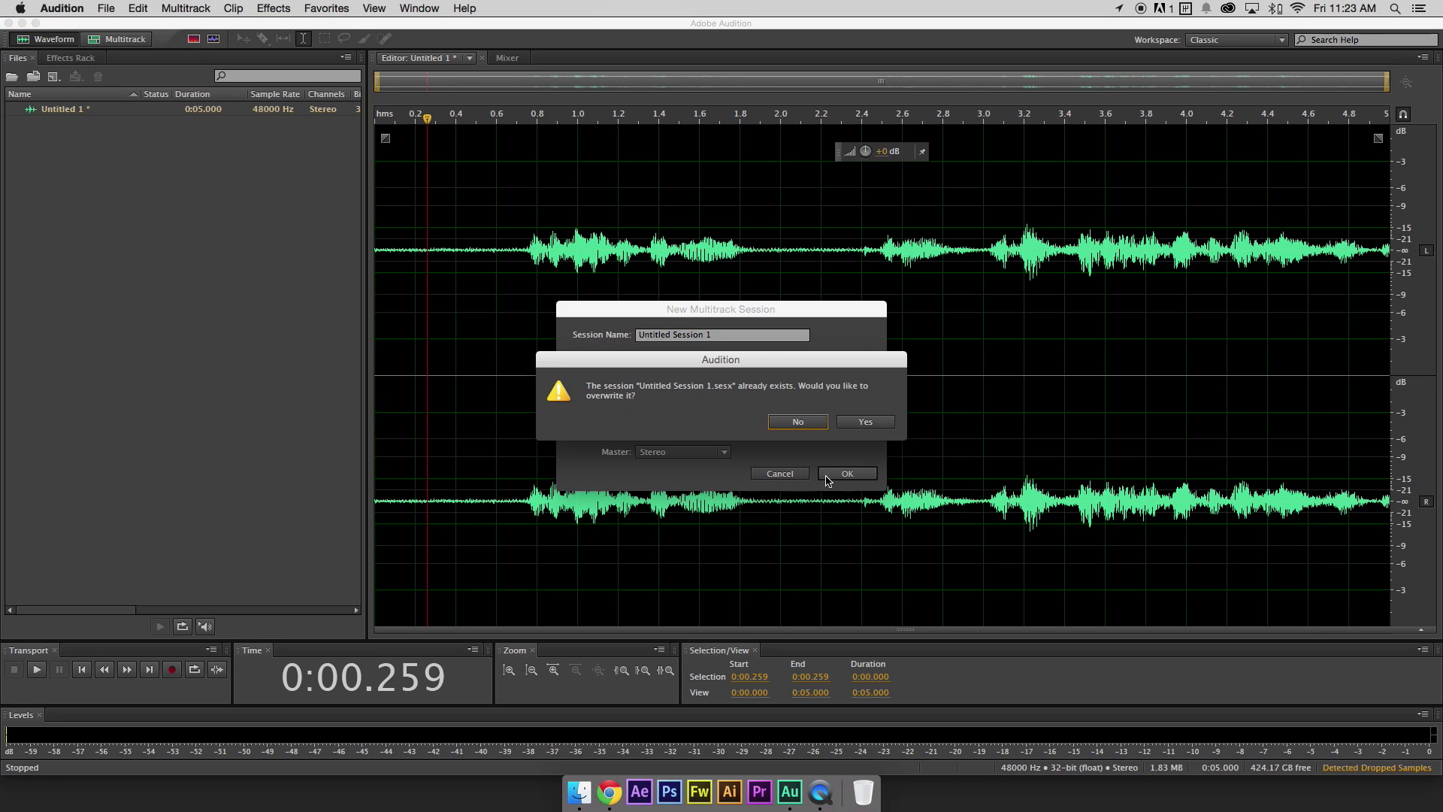
left_click(864, 423)
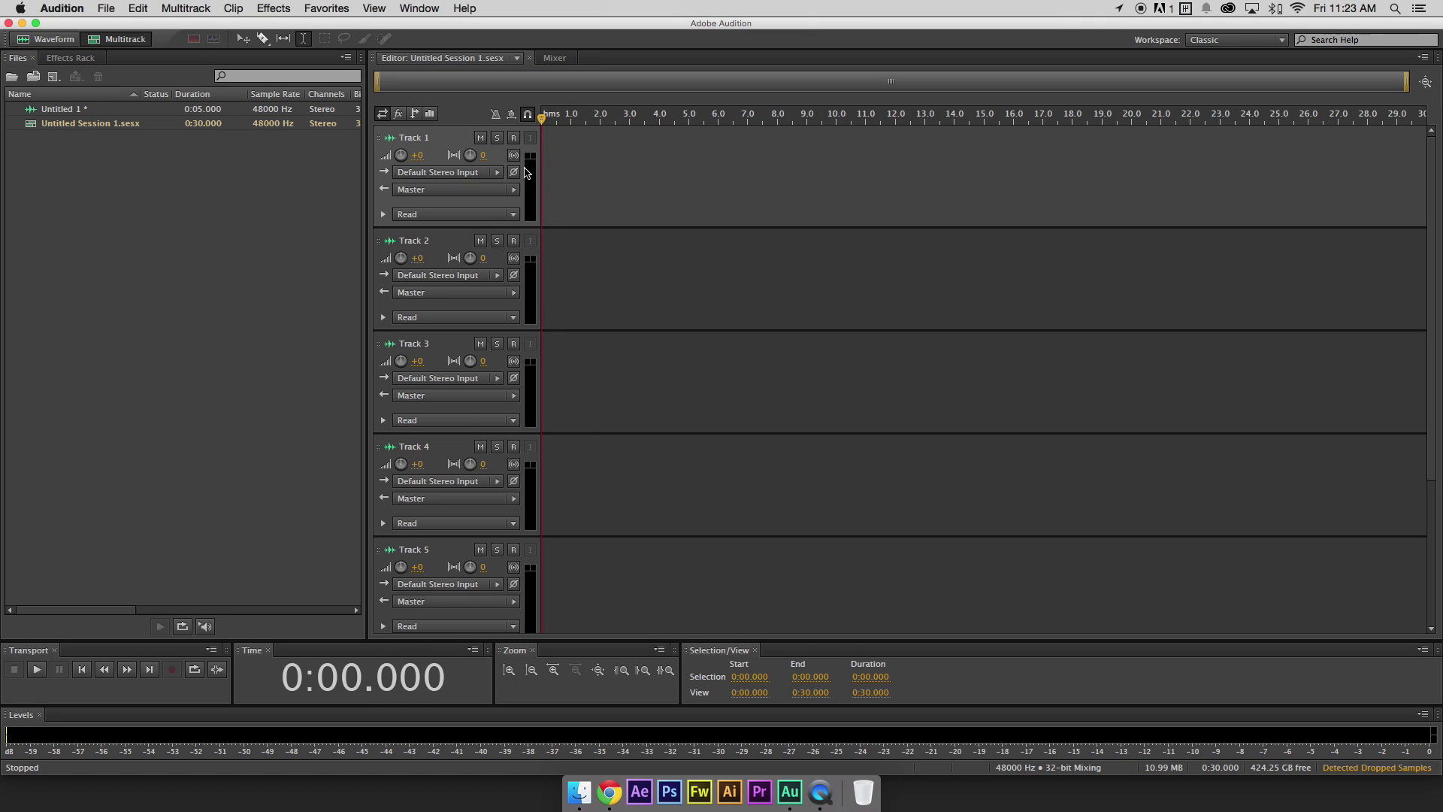
- Inspect Track 1's name and input source, then show its effects rack for clip and track effects
left_click(456, 173)
left_click(440, 148)
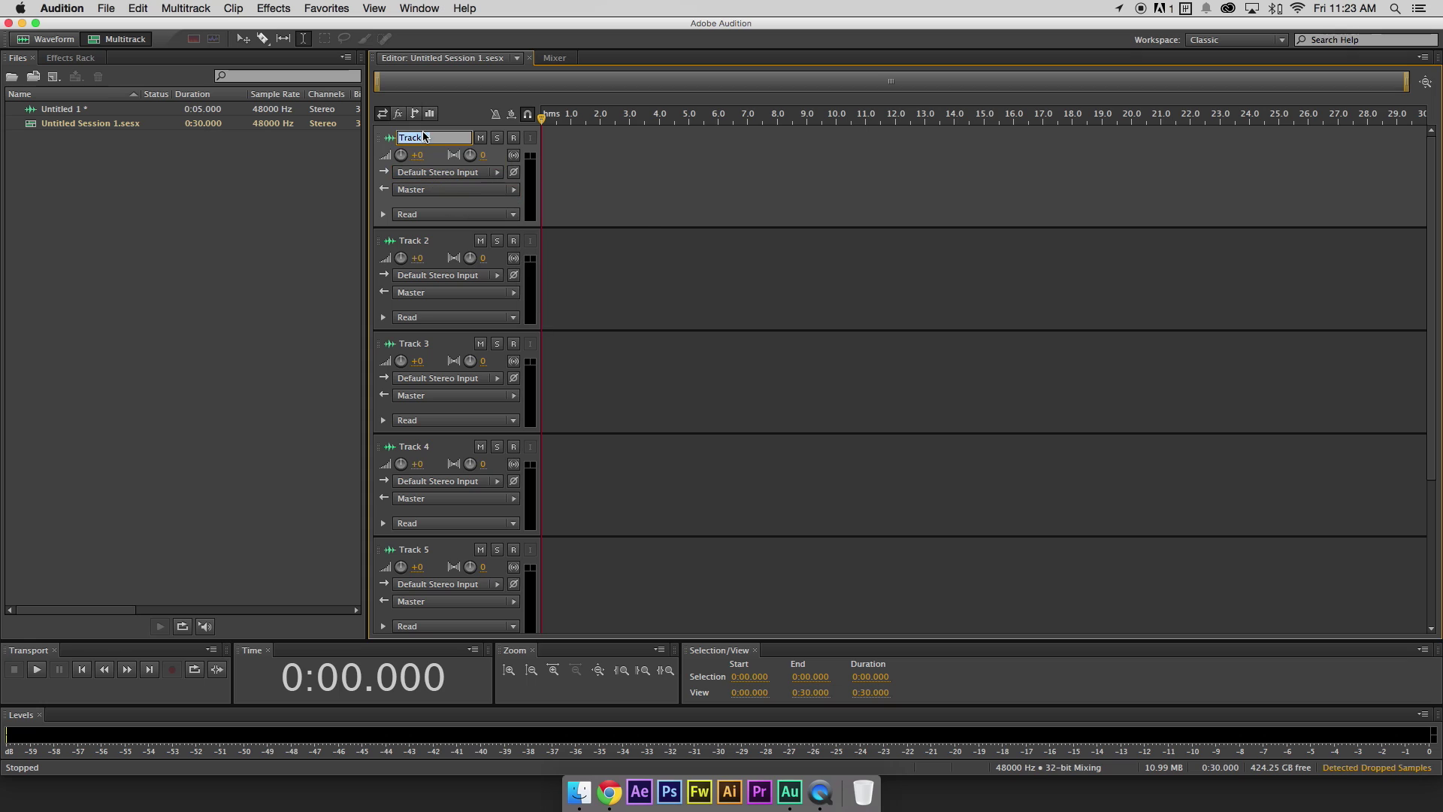
left_click(70, 58)
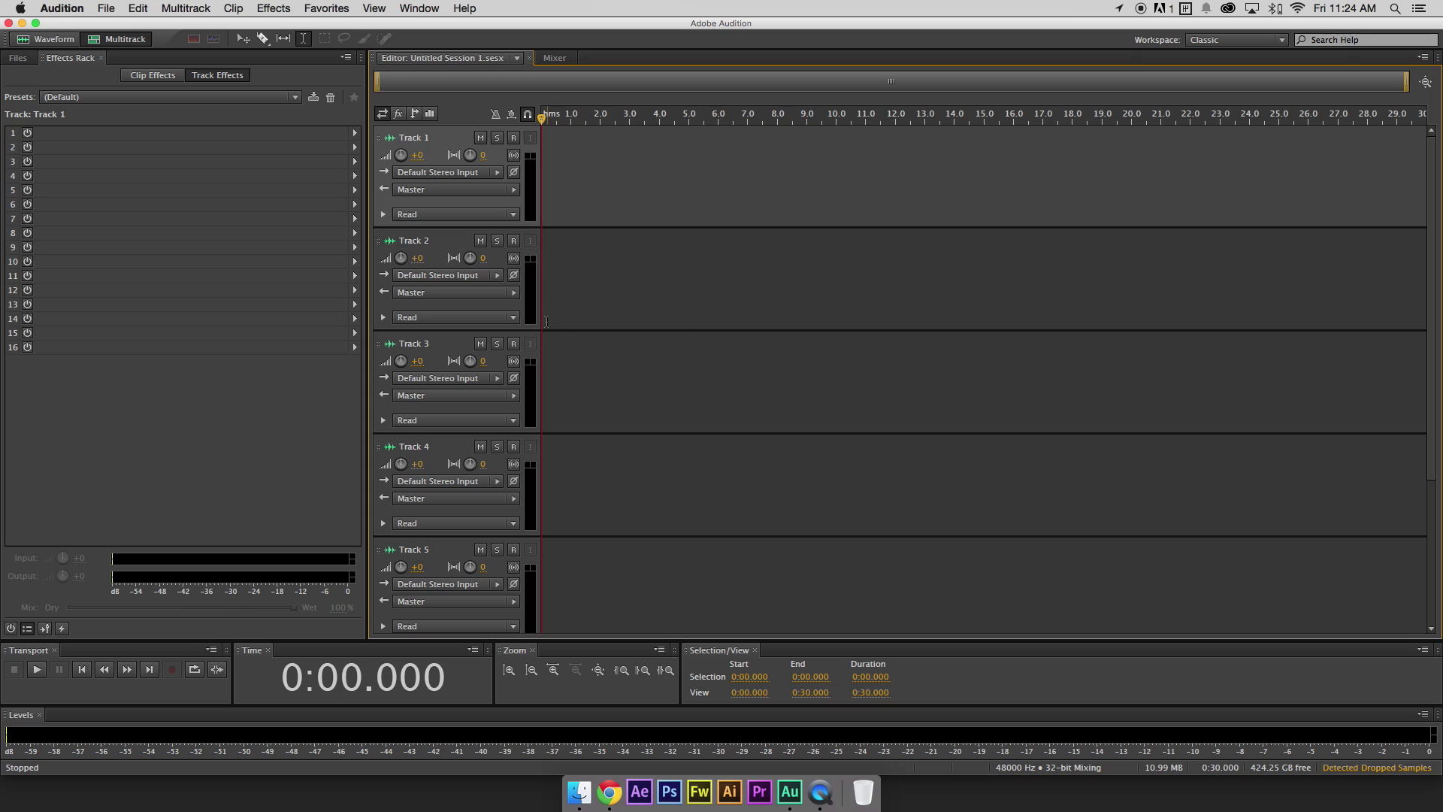
left_click(152, 75)
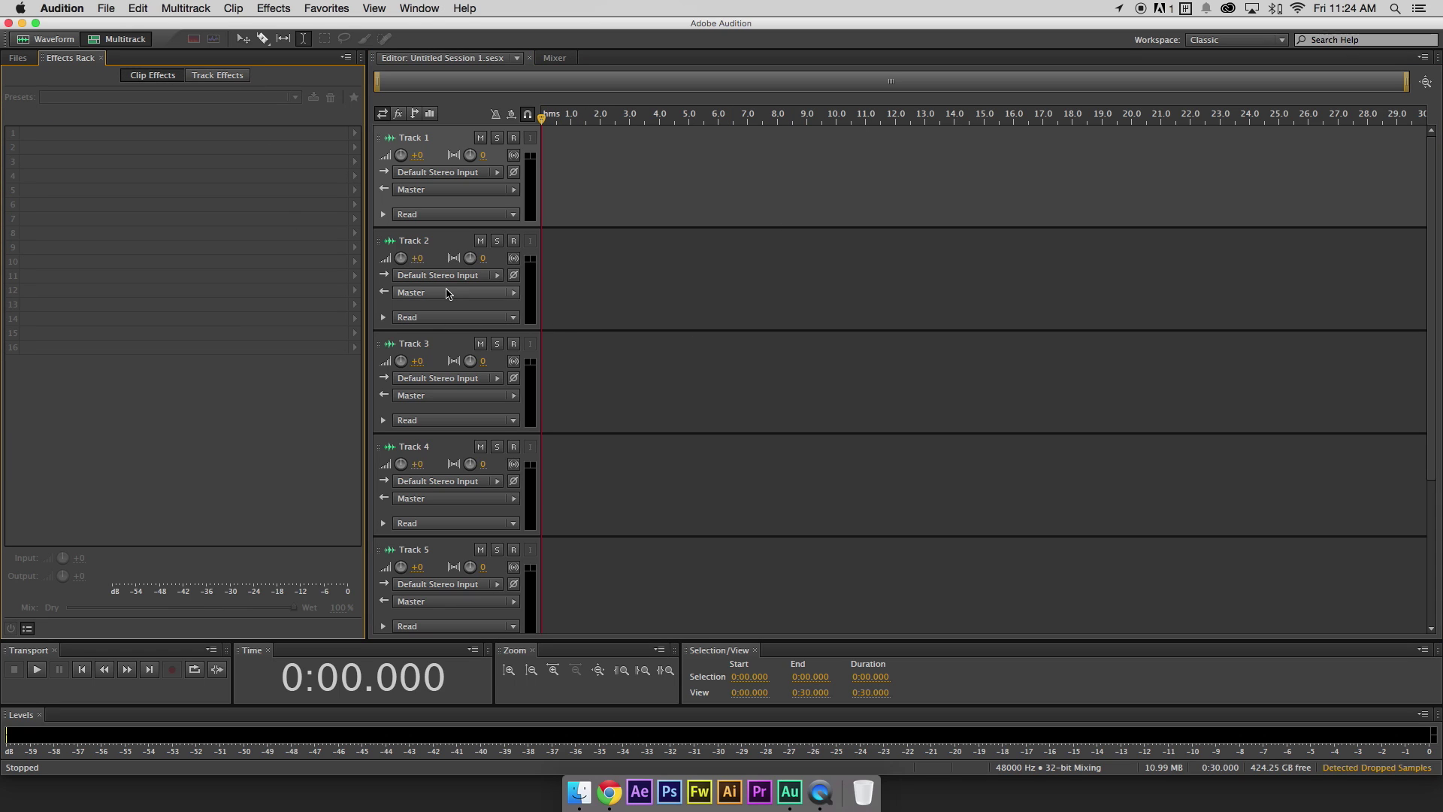
- Switch to the Mixer view showing six empty track channels plus the master channel
left_click(554, 59)
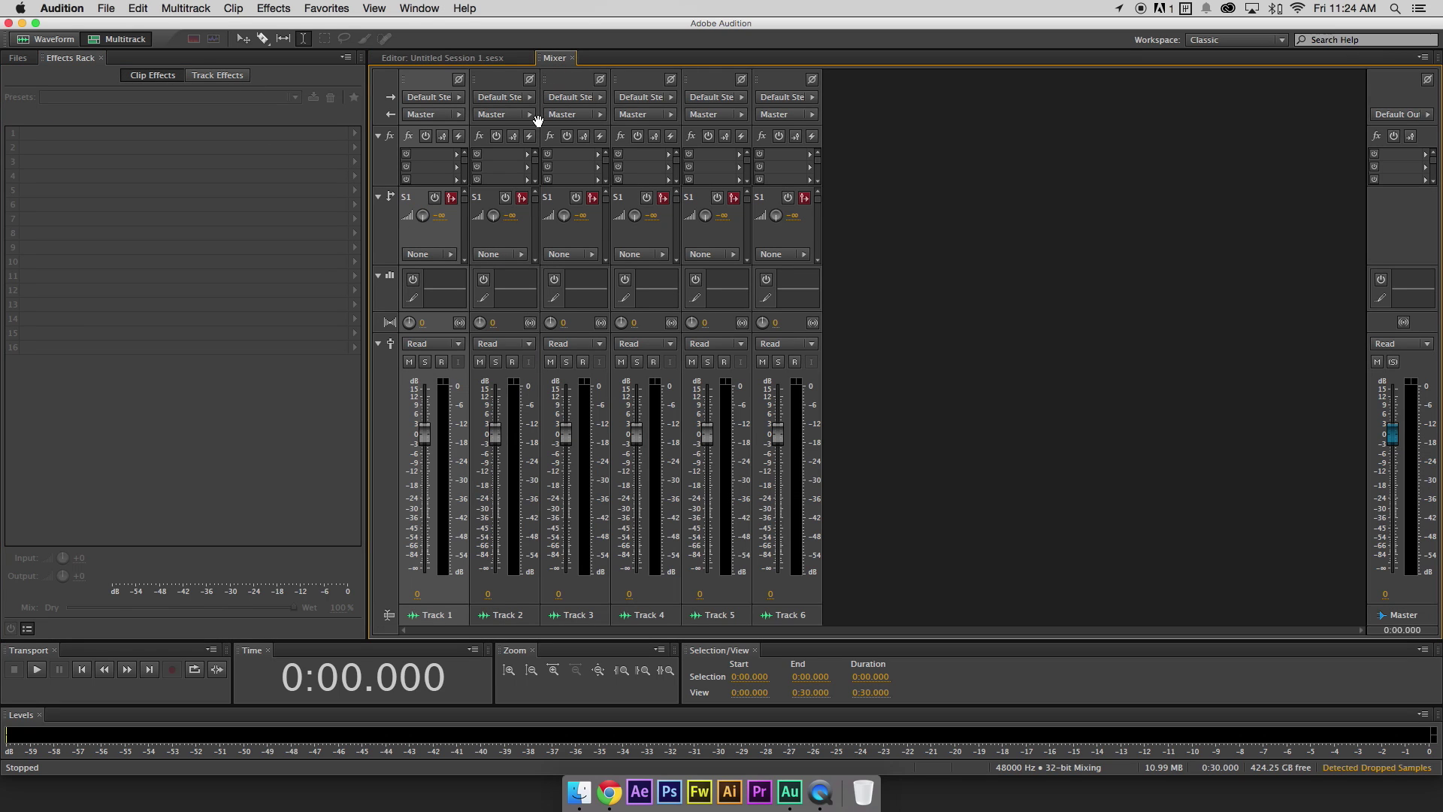